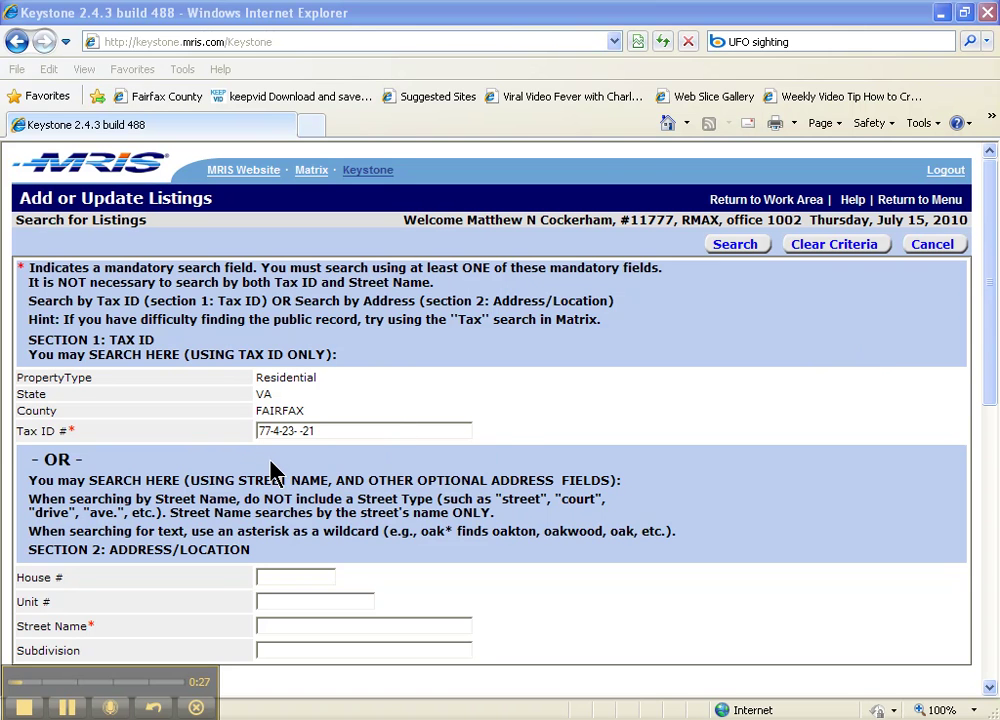
Step: Search by the property's tax ID and start a listing auto-filled from the matching result
left_click(738, 246)
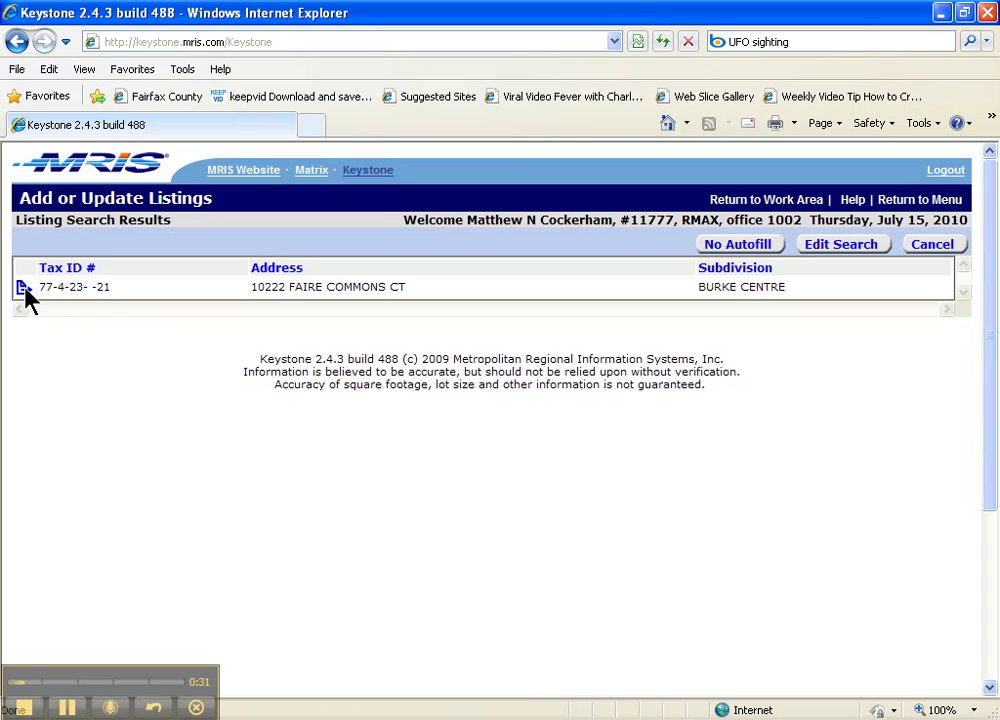
left_click(25, 290)
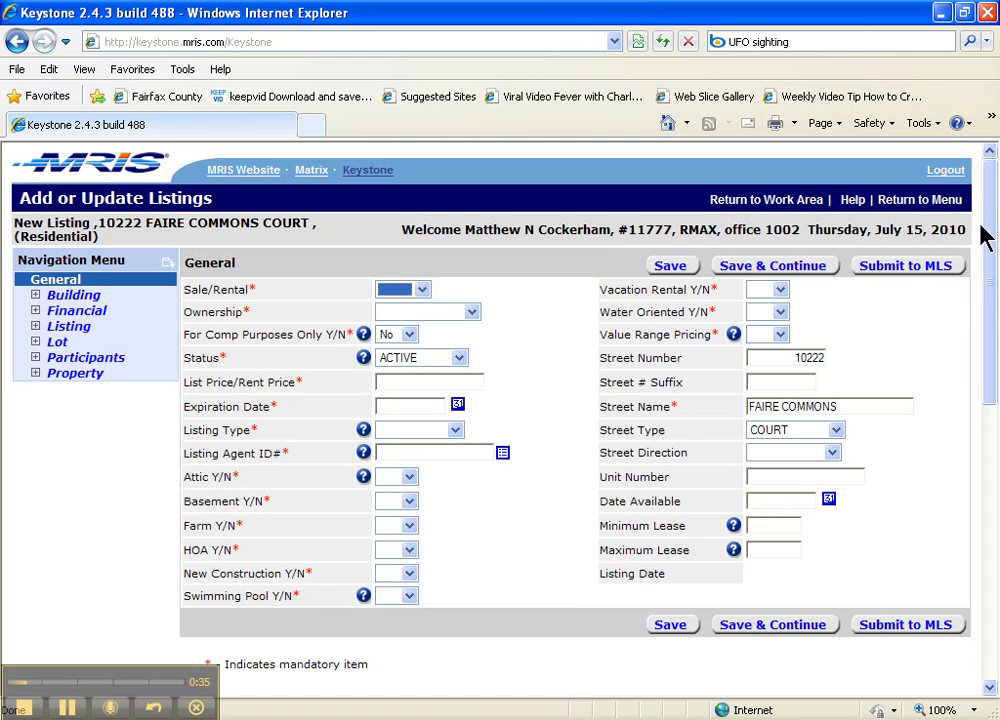
Step: Set the listing's Ownership to Condo and save the General section
scroll(990, 236, "down", 1)
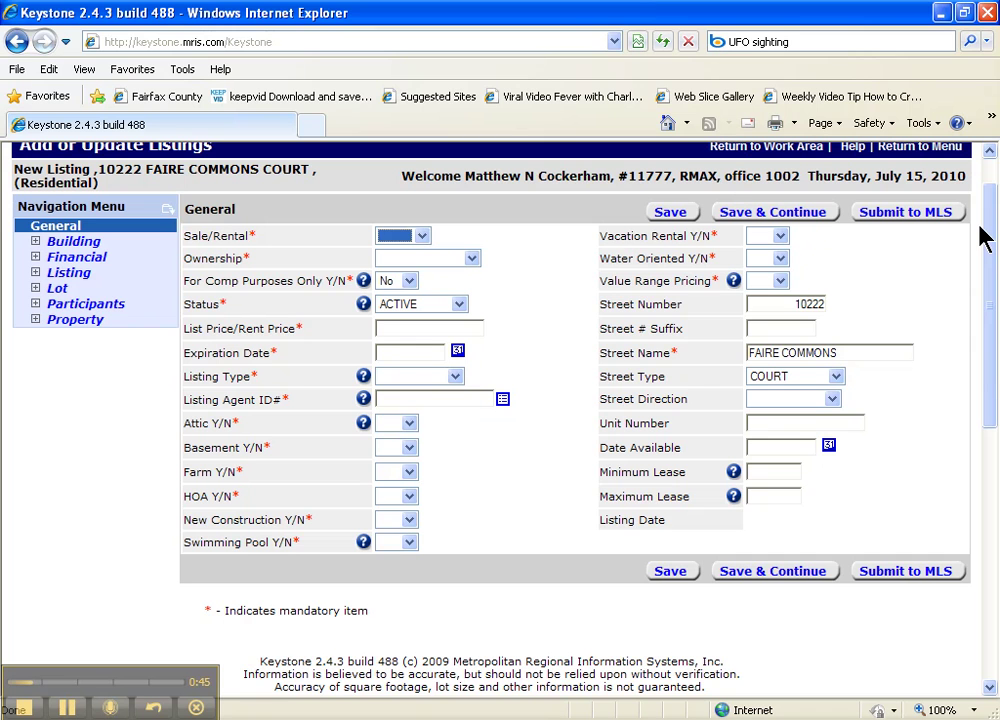
left_click(430, 260)
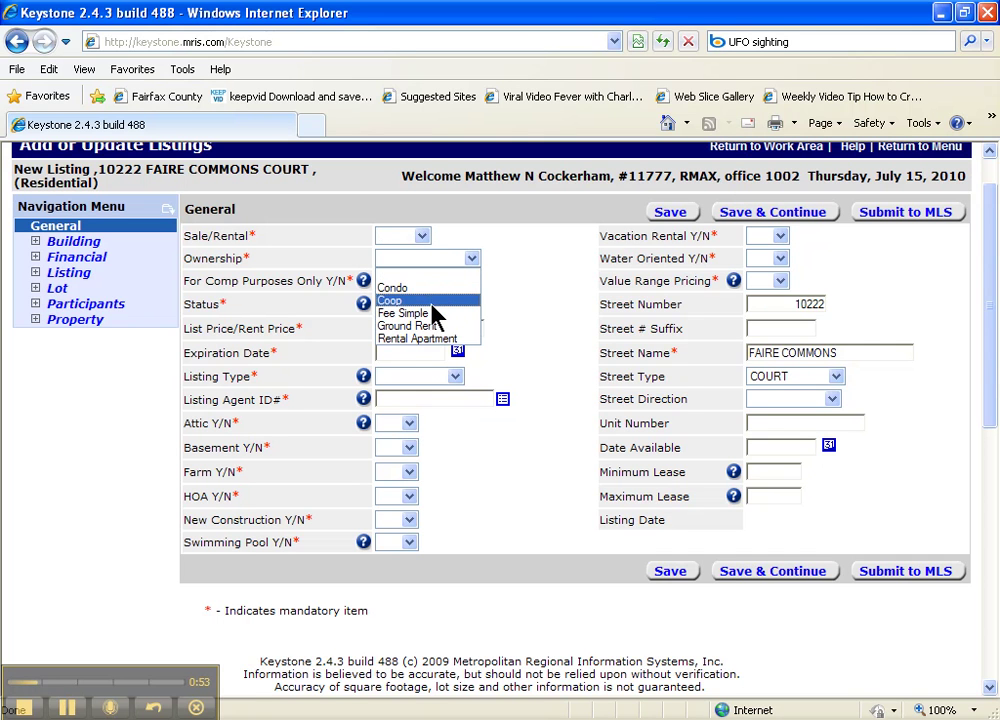
left_click(437, 288)
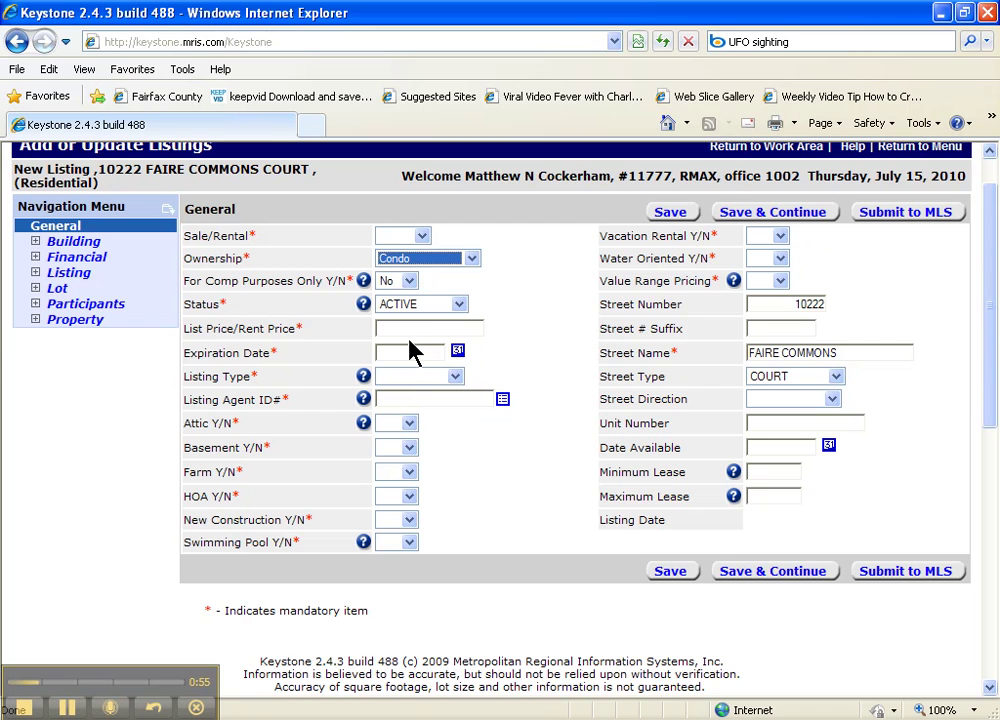
left_click(421, 397)
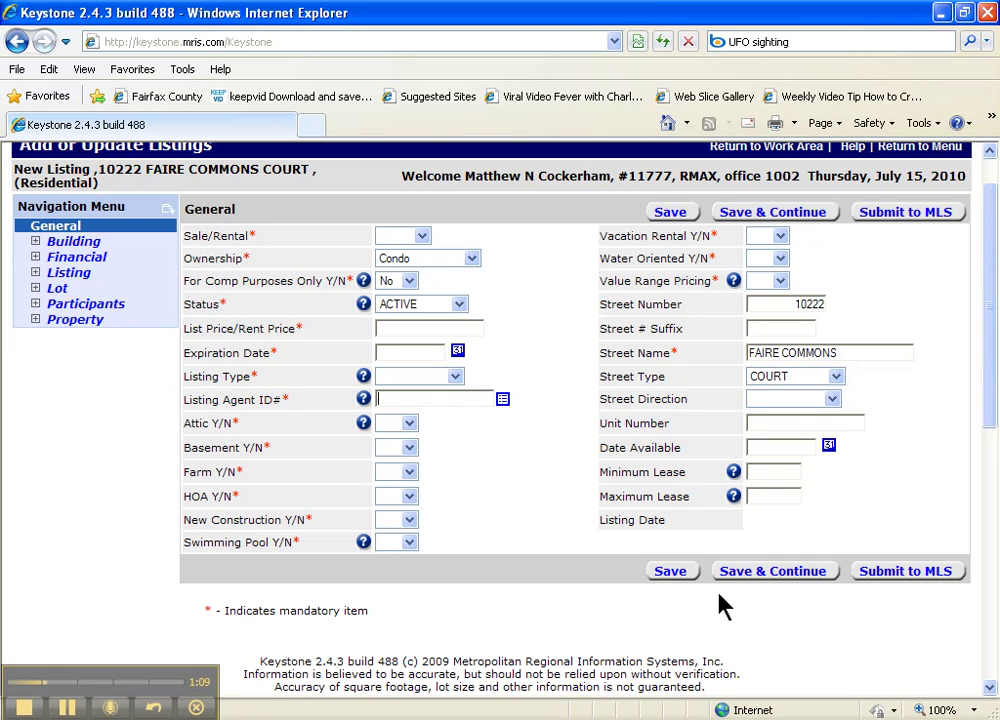
left_click(808, 573)
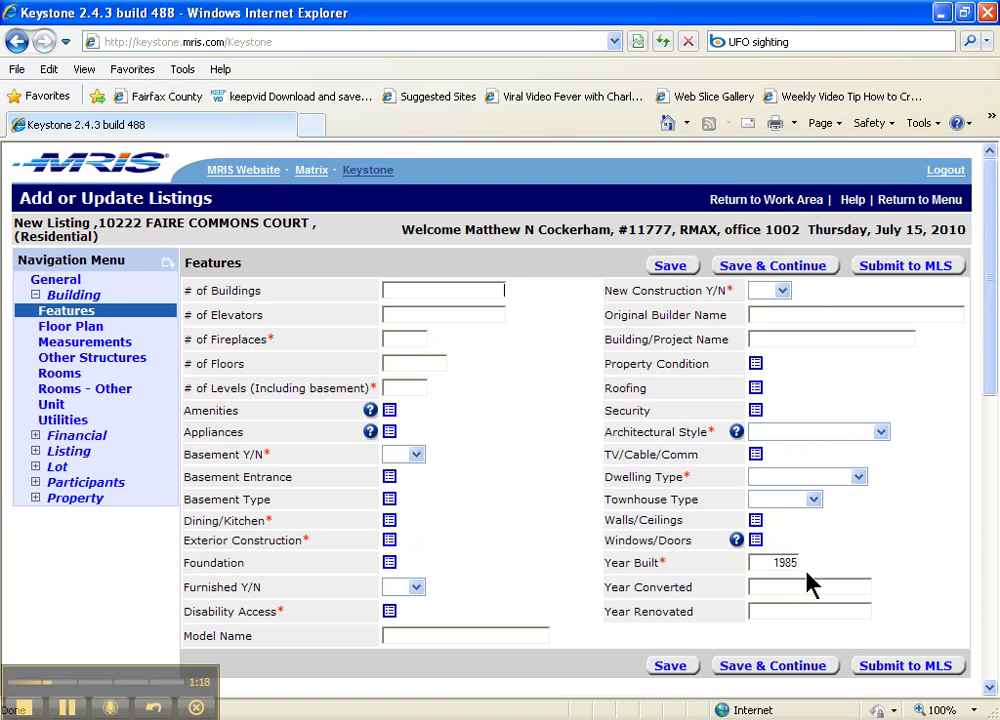
left_click(390, 412)
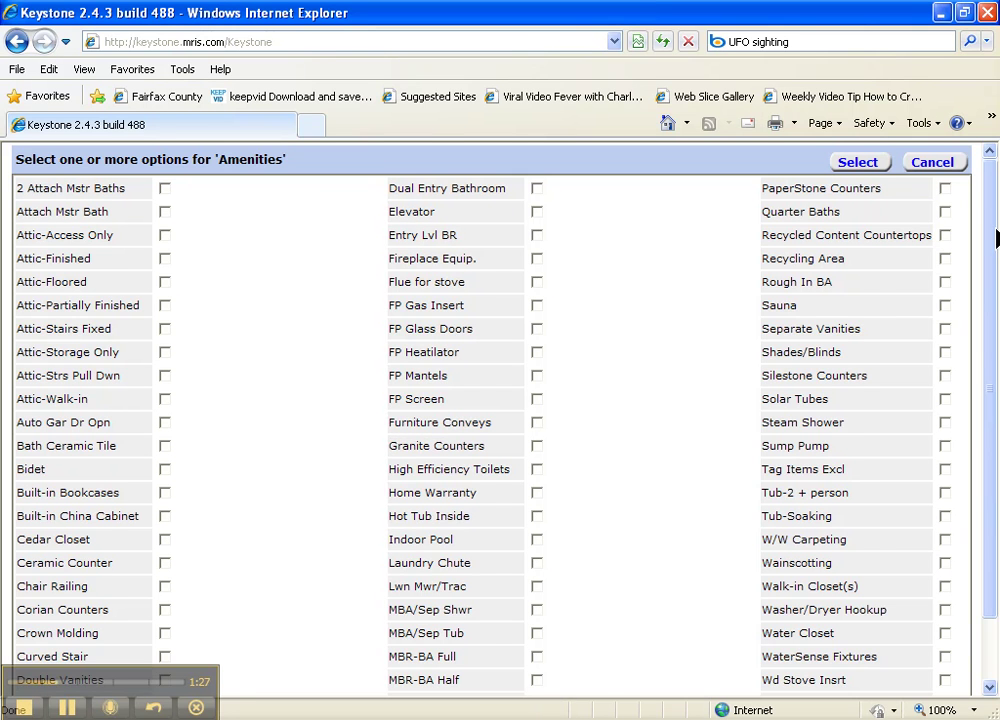
scroll(968, 420, "down", 3)
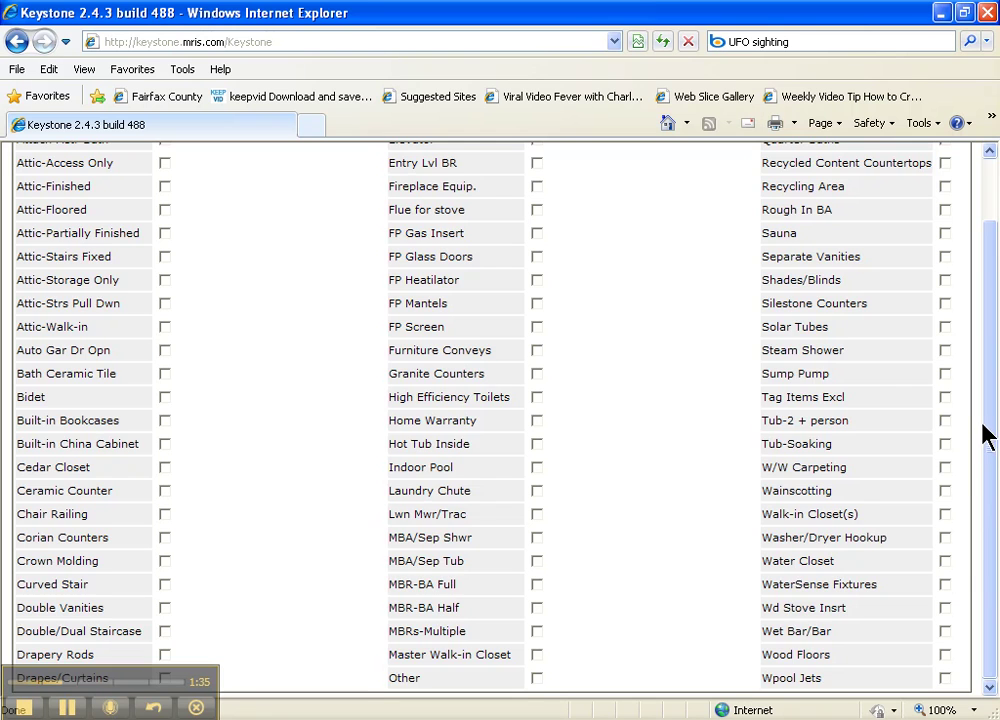
left_click_drag(989, 435, 989, 364)
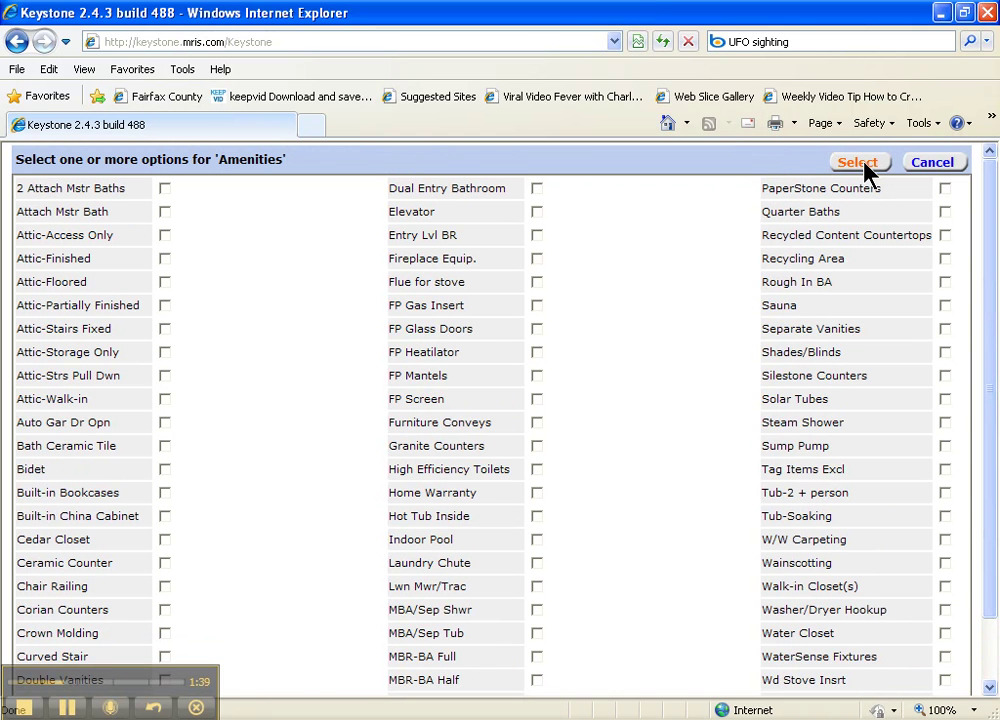
left_click(933, 166)
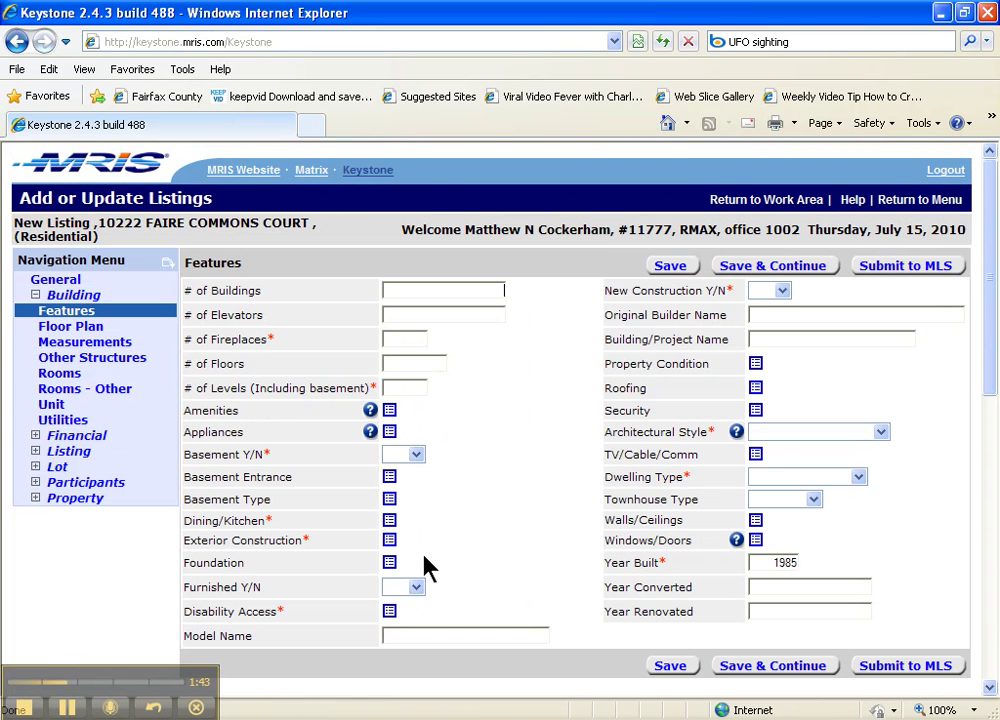
left_click(431, 635)
Step: Review the building details on page 9 of the Full Tax Record PDF, then close it
key("alt+Tab")
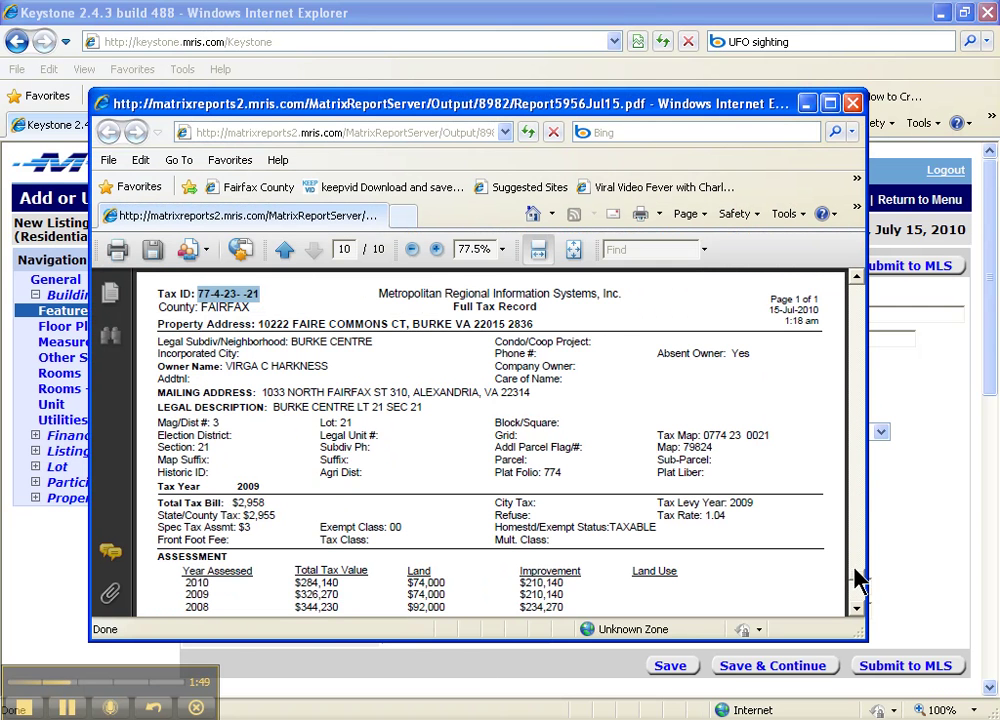
scroll(857, 580, "up", 3)
left_click_drag(857, 578, 852, 610)
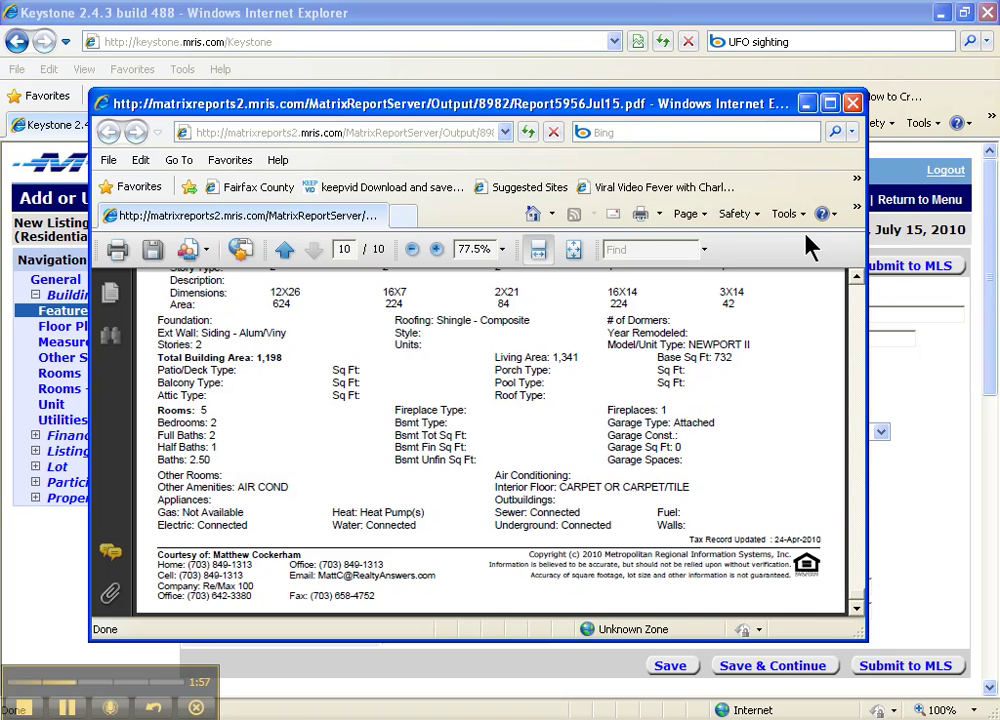
left_click(854, 103)
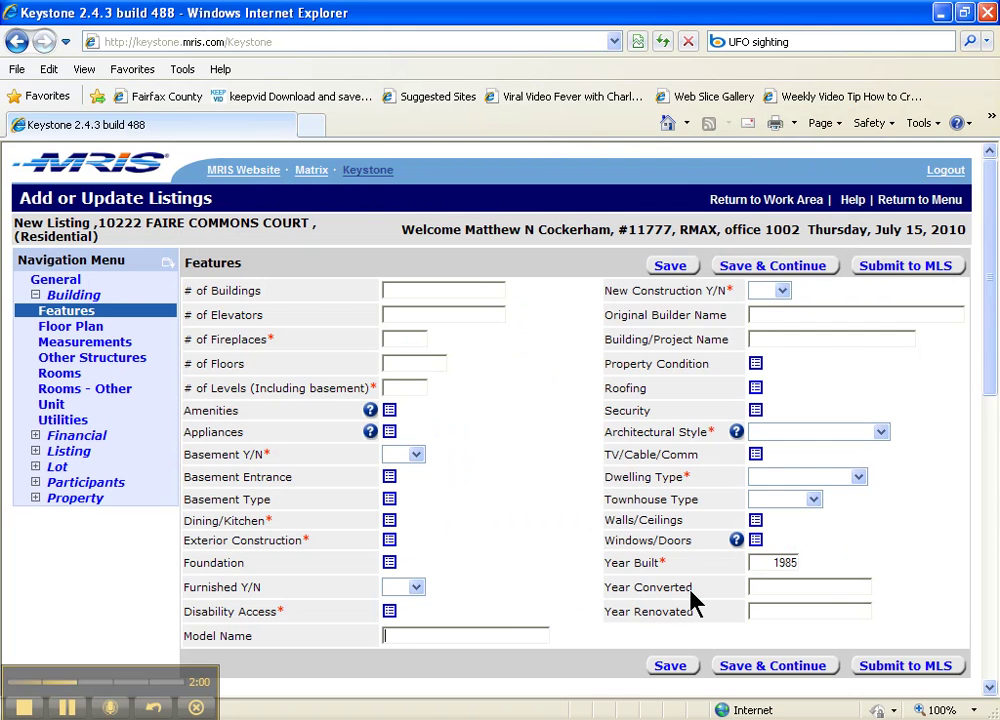
Step: Save Building Features, confirm the story list choices, and save the Floor Plan section
left_click(810, 665)
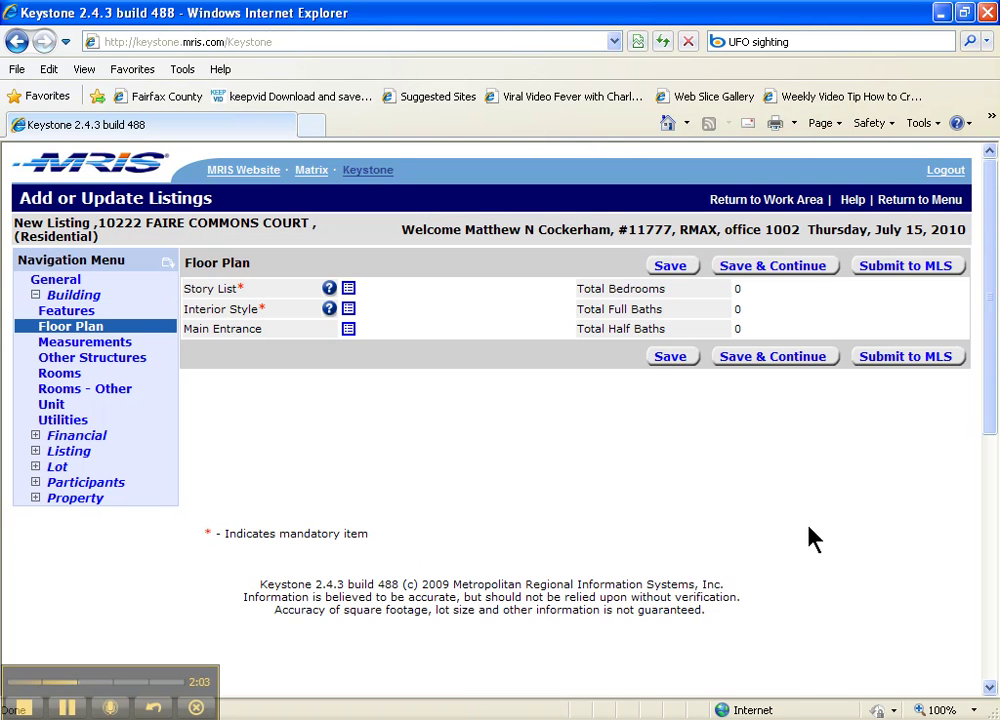
left_click(348, 288)
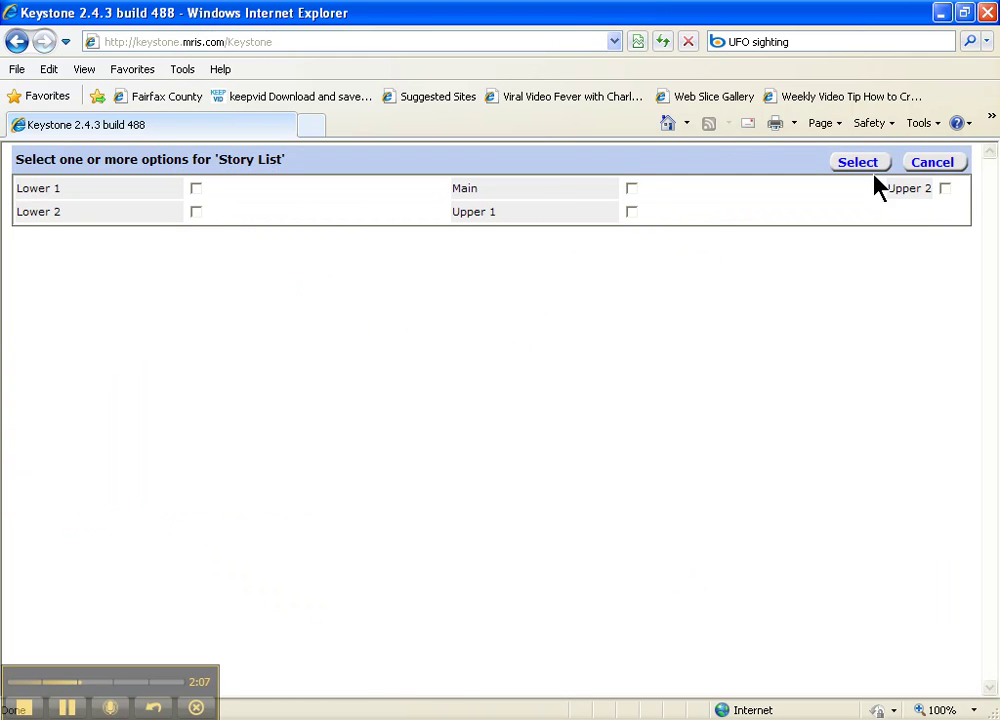
left_click(862, 166)
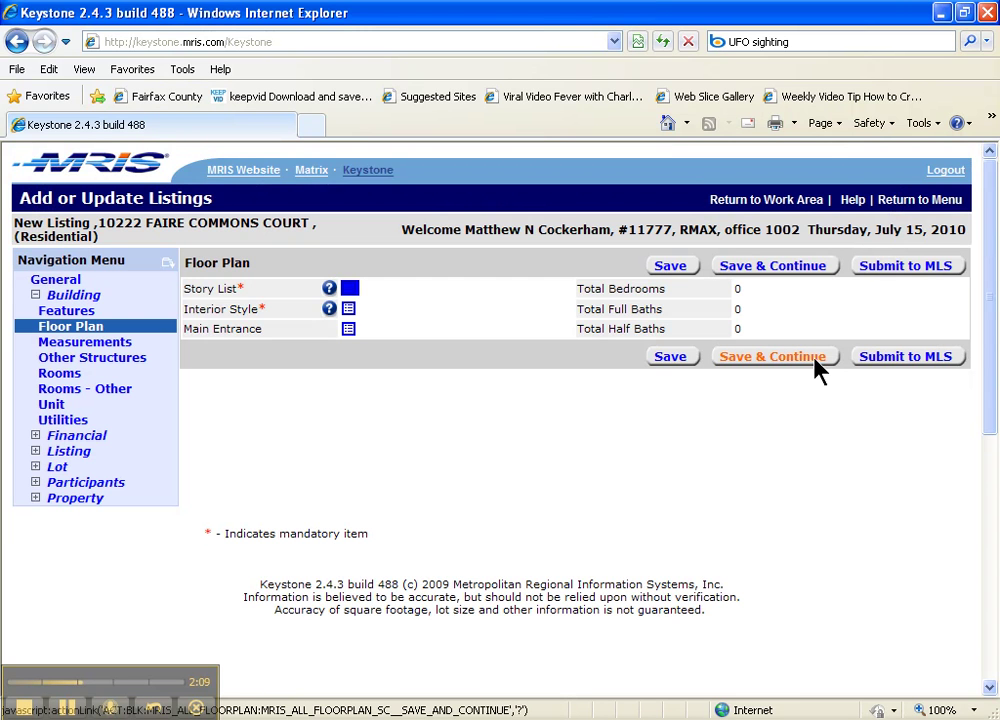
left_click(818, 370)
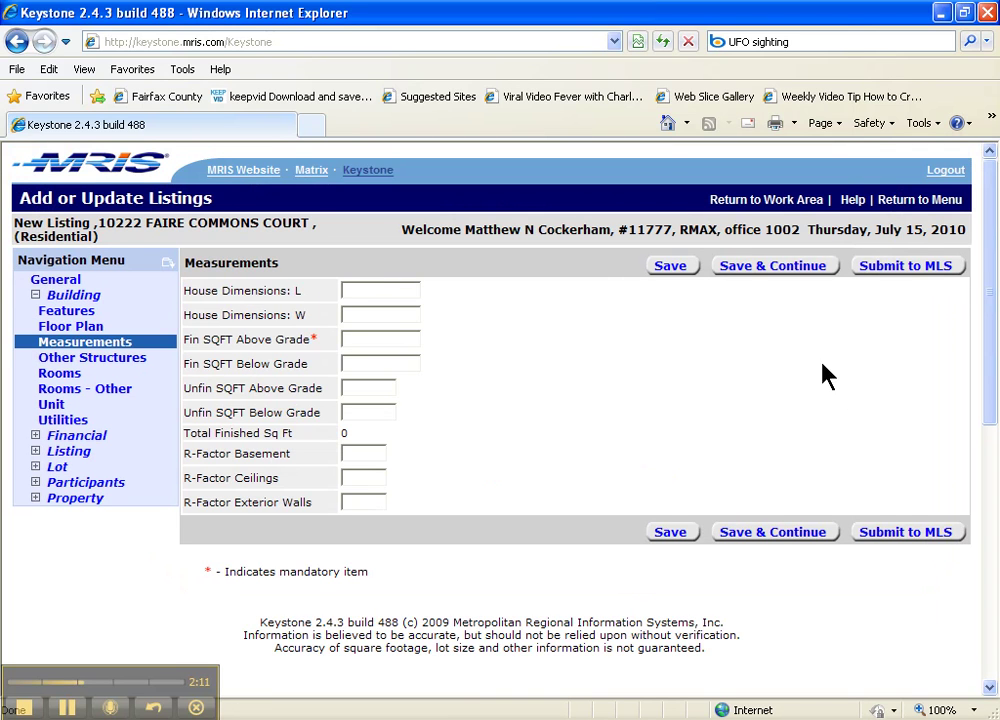
Step: Save Measurements, Other Structures, Rooms, Other Rooms and Unit Details to reach Utilities
left_click(810, 278)
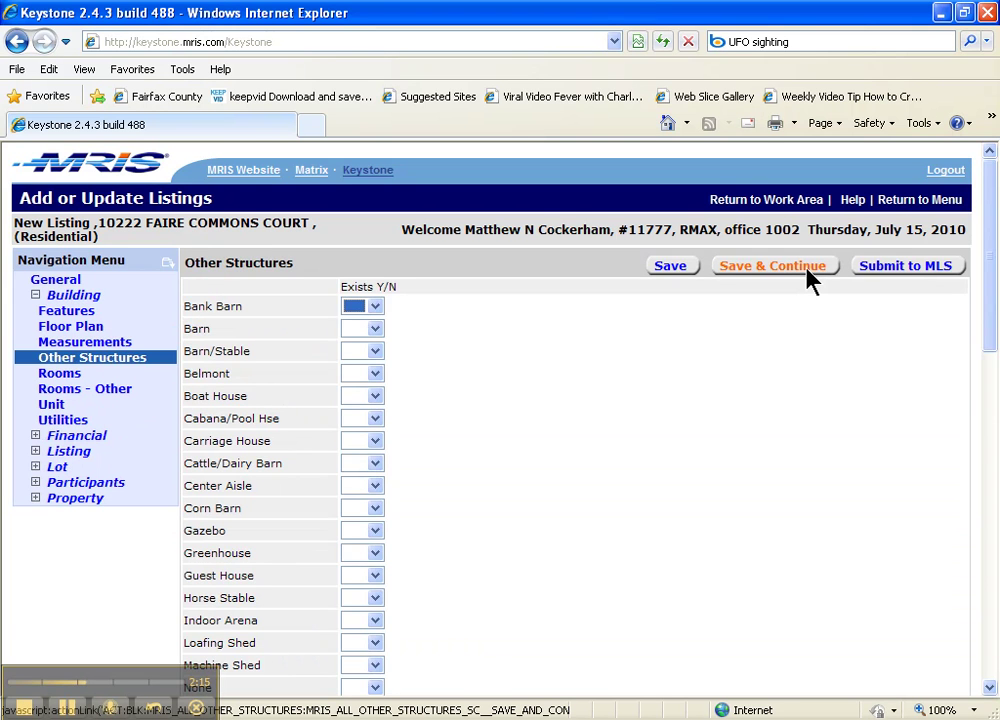
left_click(810, 266)
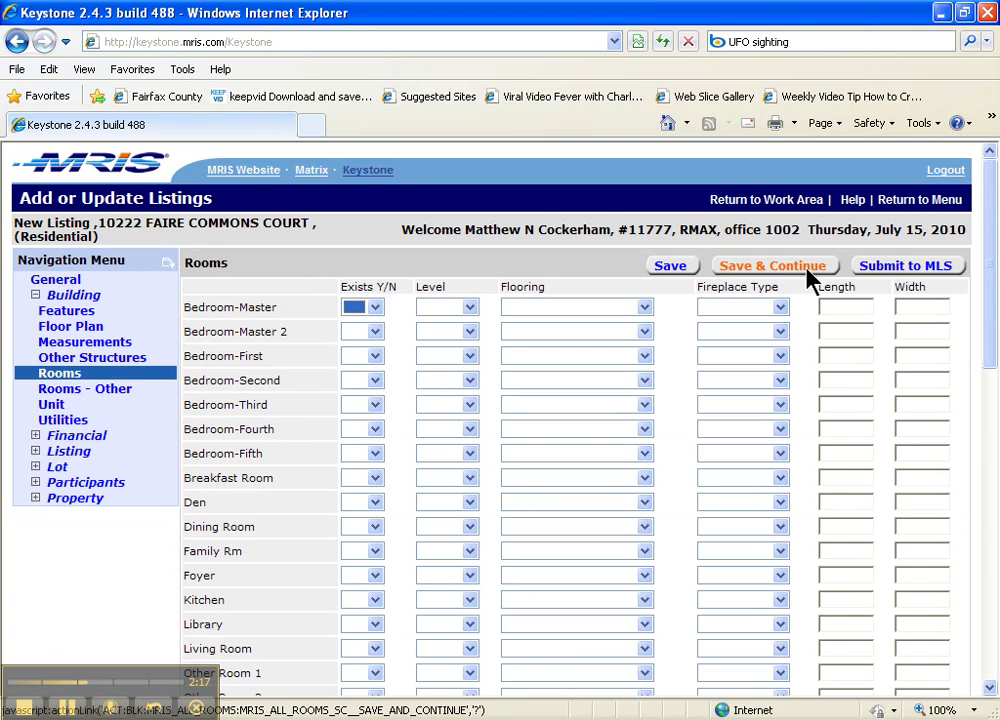
left_click(808, 270)
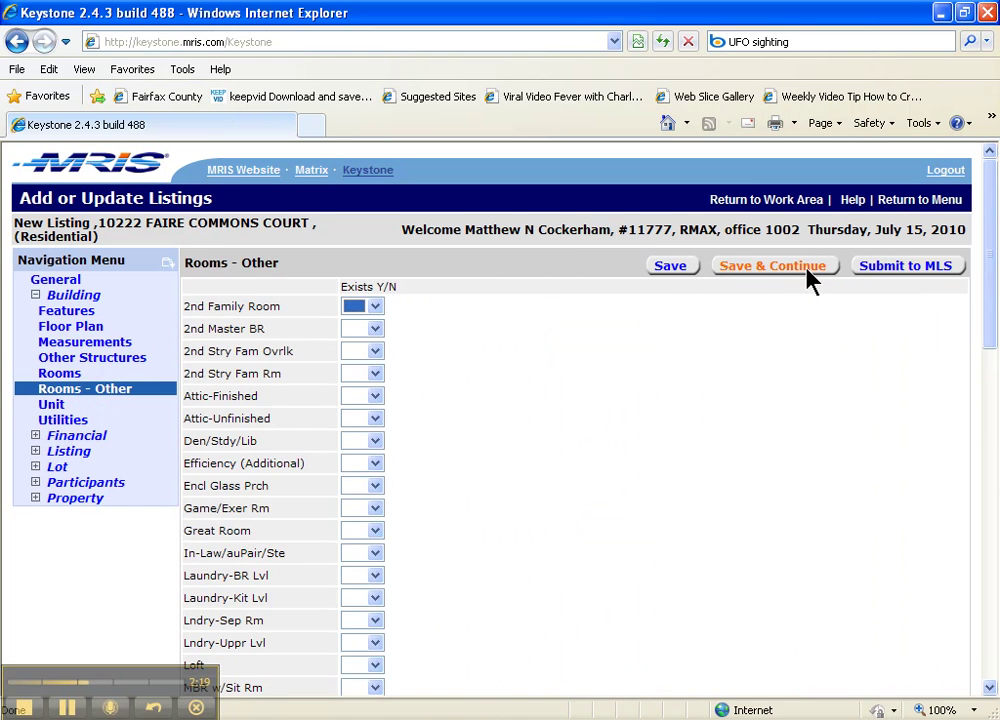
left_click(807, 267)
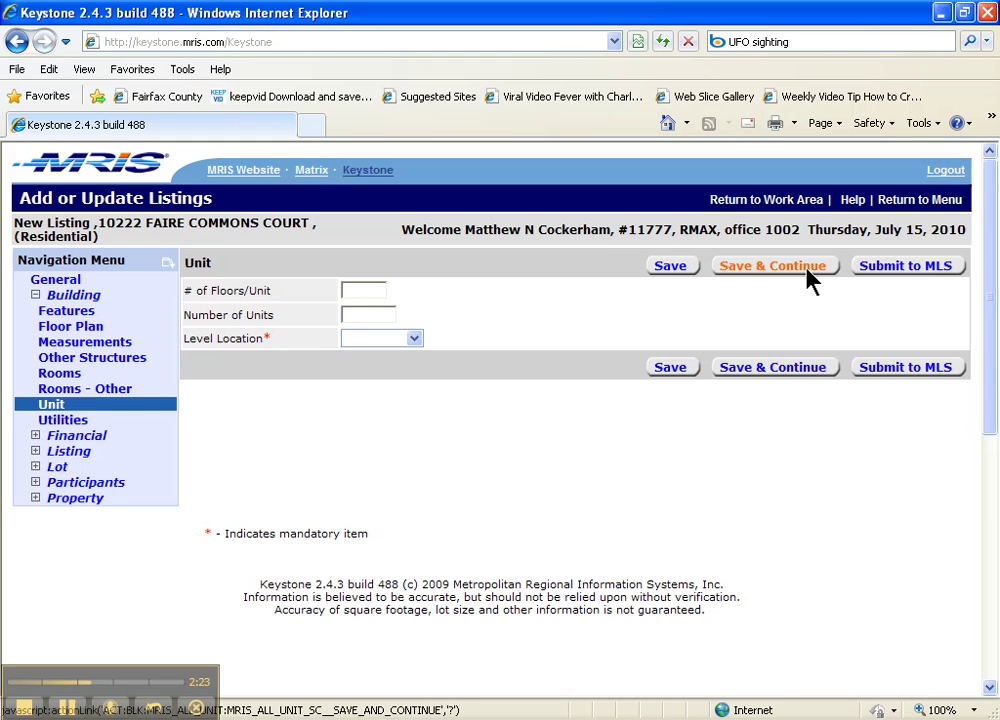
left_click(808, 270)
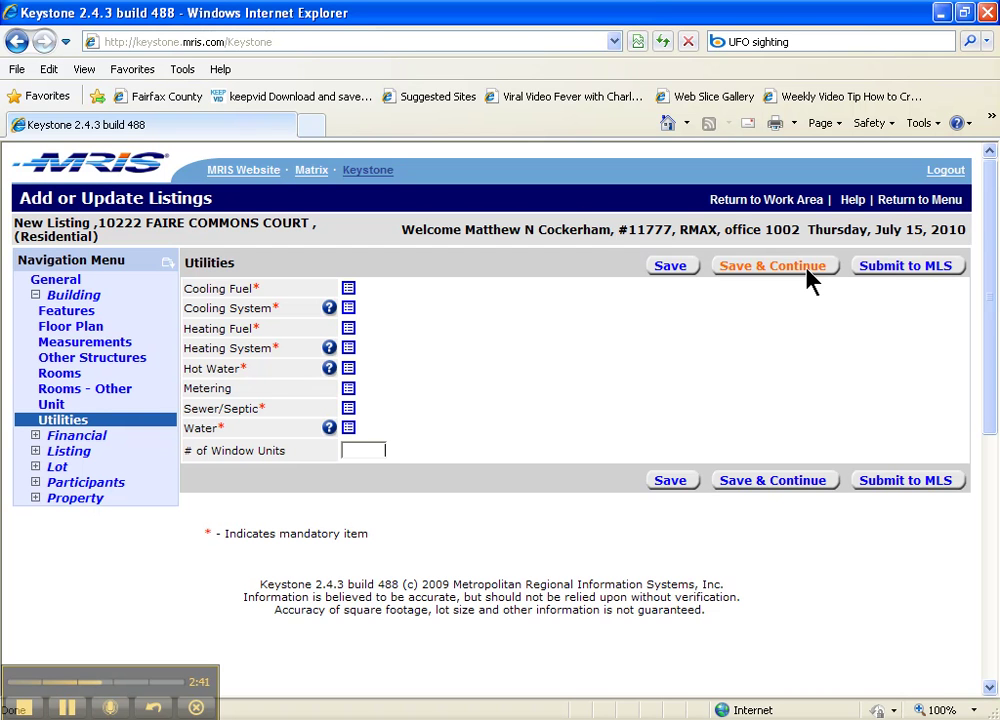
Step: Save Utilities, Fee, Investment and Mortgage, landing in Contract Info's Buyer-Agent Compensation field
left_click(810, 280)
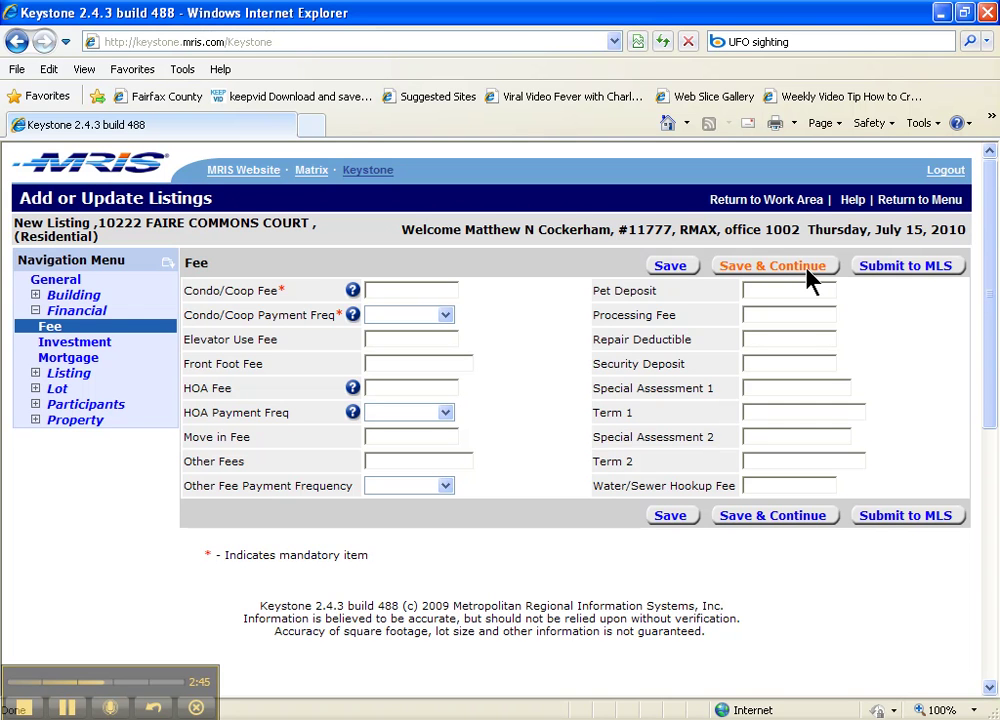
left_click(810, 280)
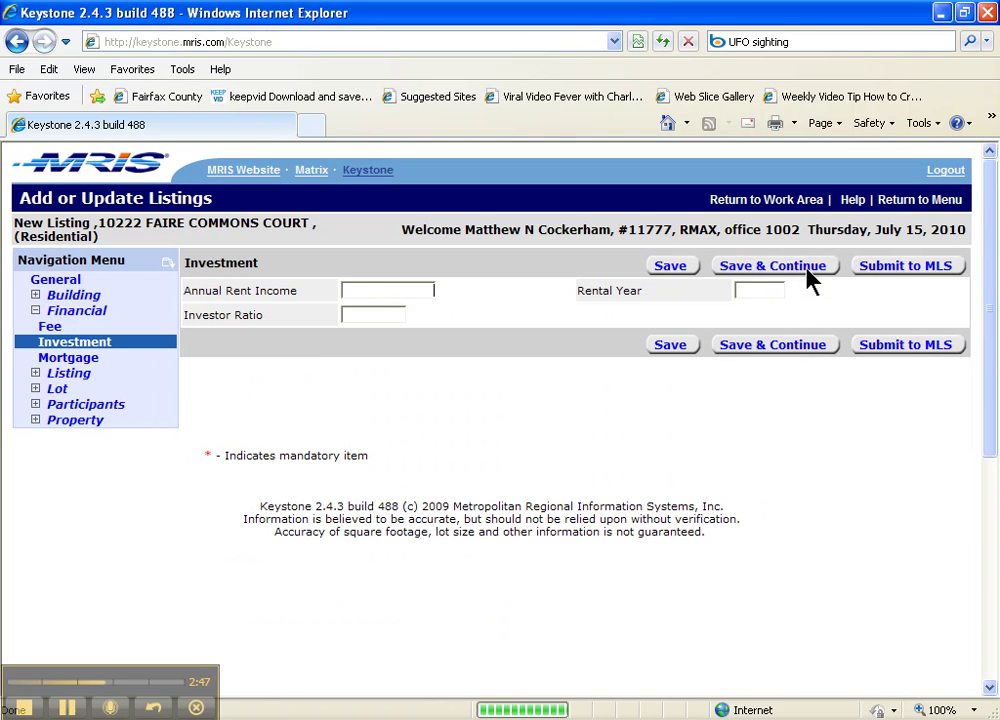
left_click(810, 280)
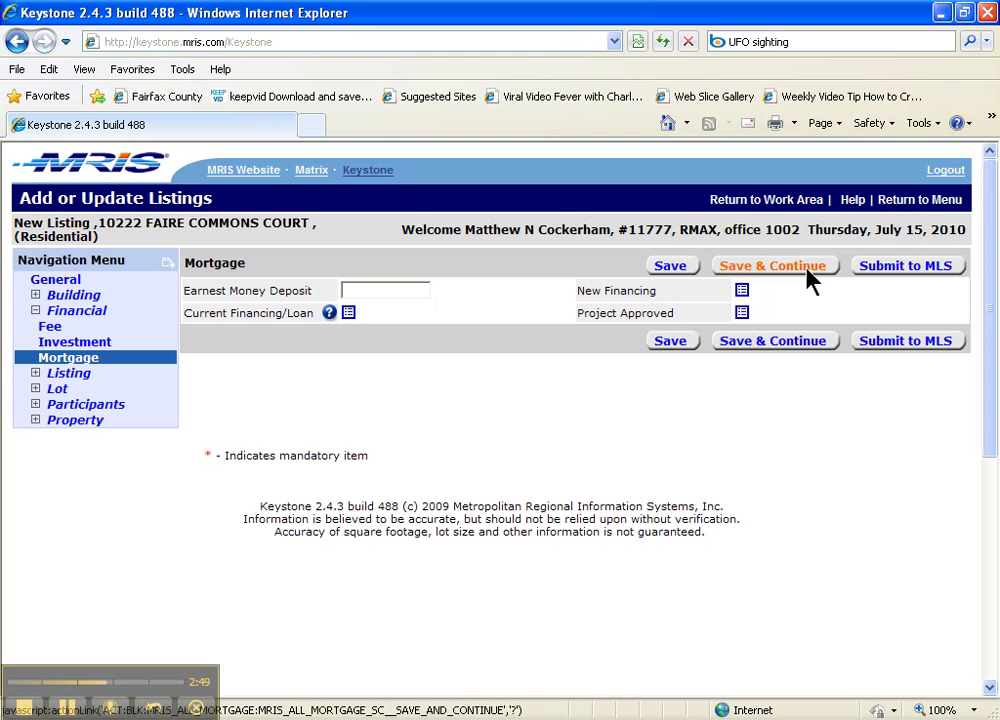
left_click(810, 280)
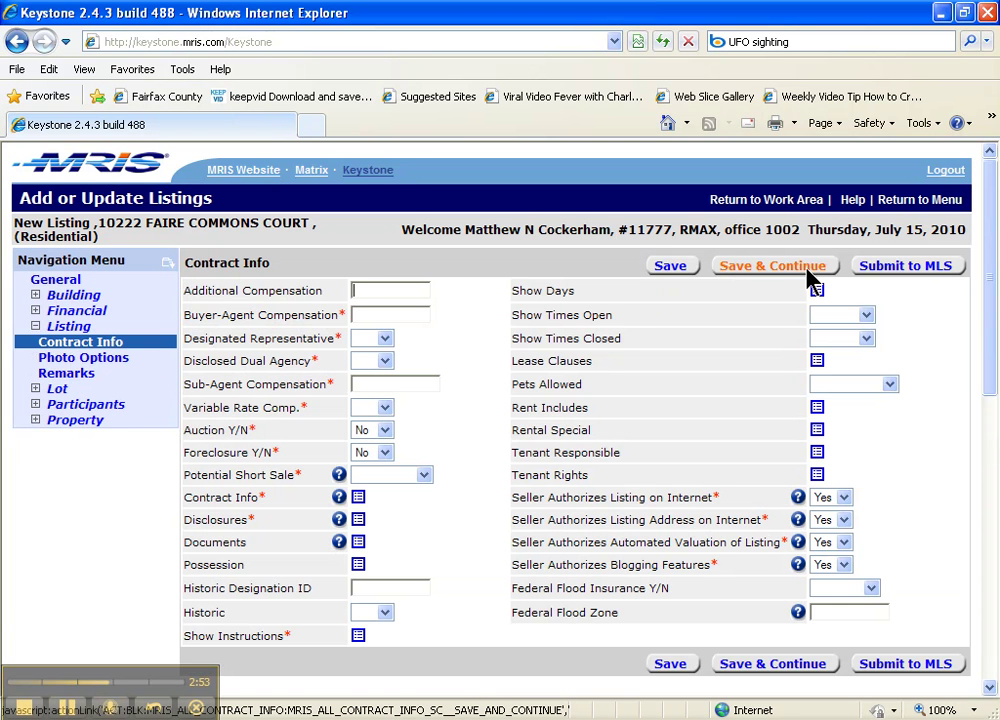
left_click(366, 316)
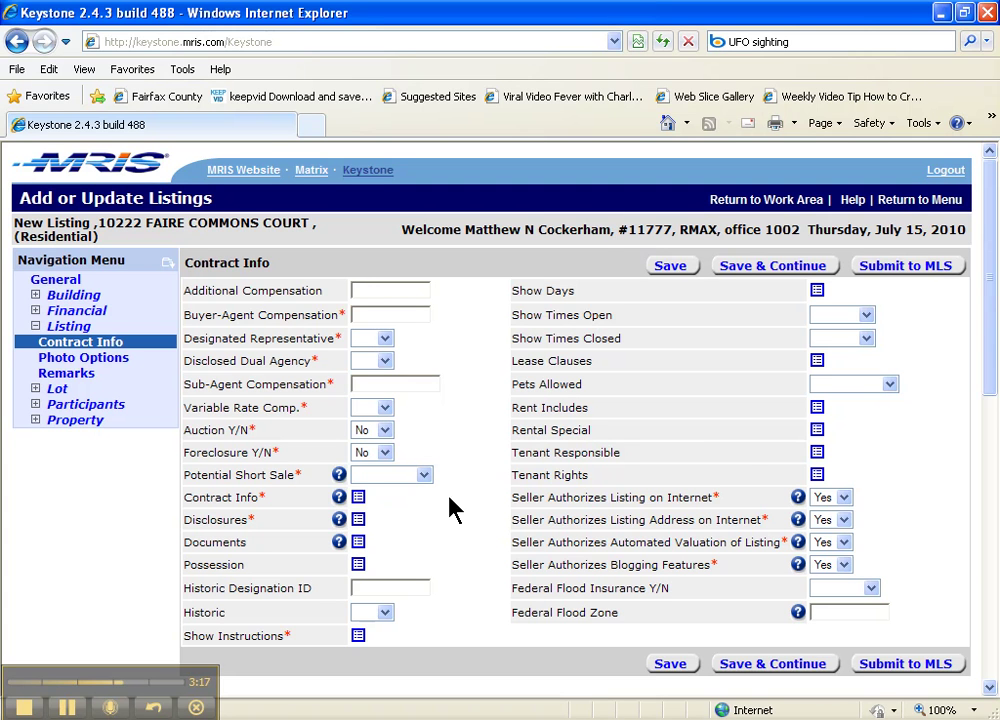
Step: Save Contract Info, leave Photo Option unchosen, and save Photo Options and Remarks
left_click(797, 280)
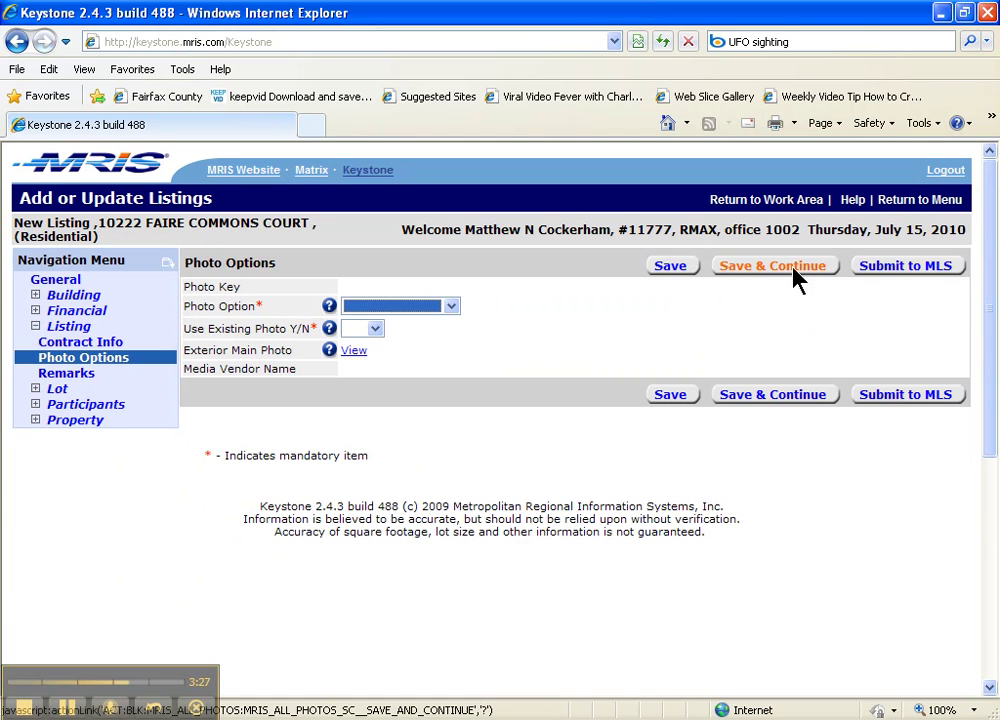
left_click(451, 306)
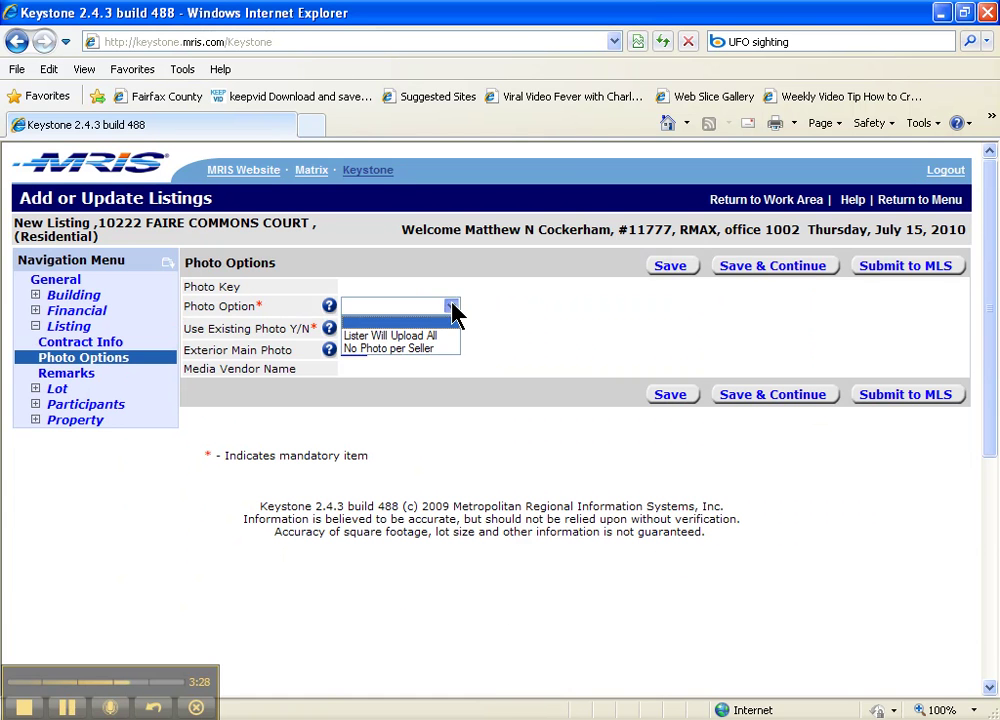
left_click(560, 340)
left_click(756, 270)
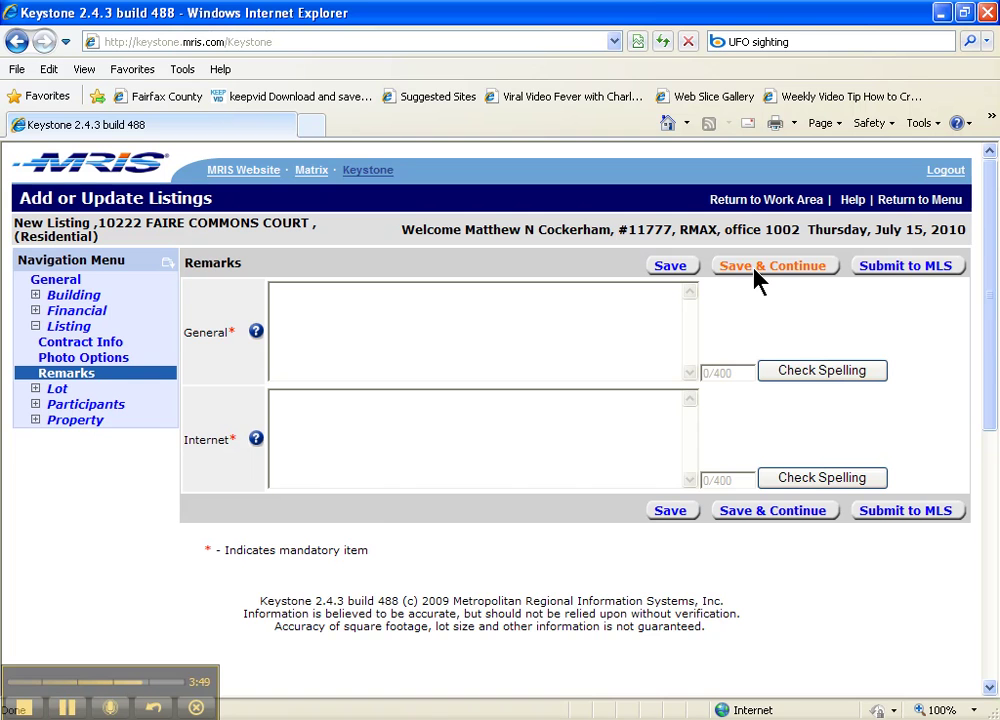
left_click(757, 279)
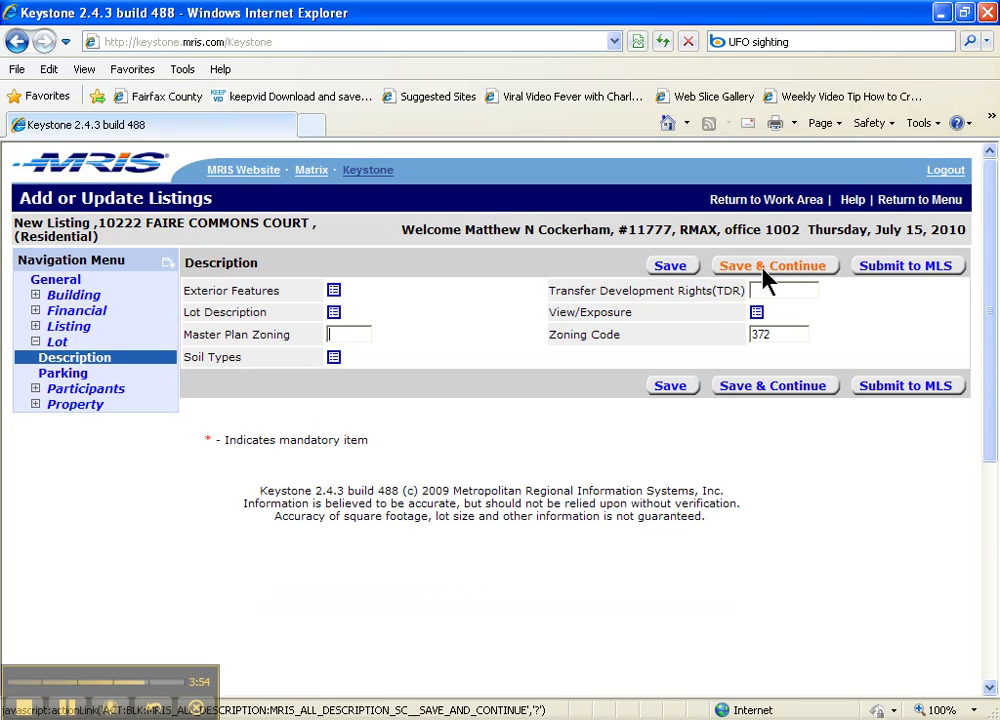
Step: Save Lot Description, Parking, Agent, Owner, Property Management and Showing Contacts to reach Address
left_click(767, 279)
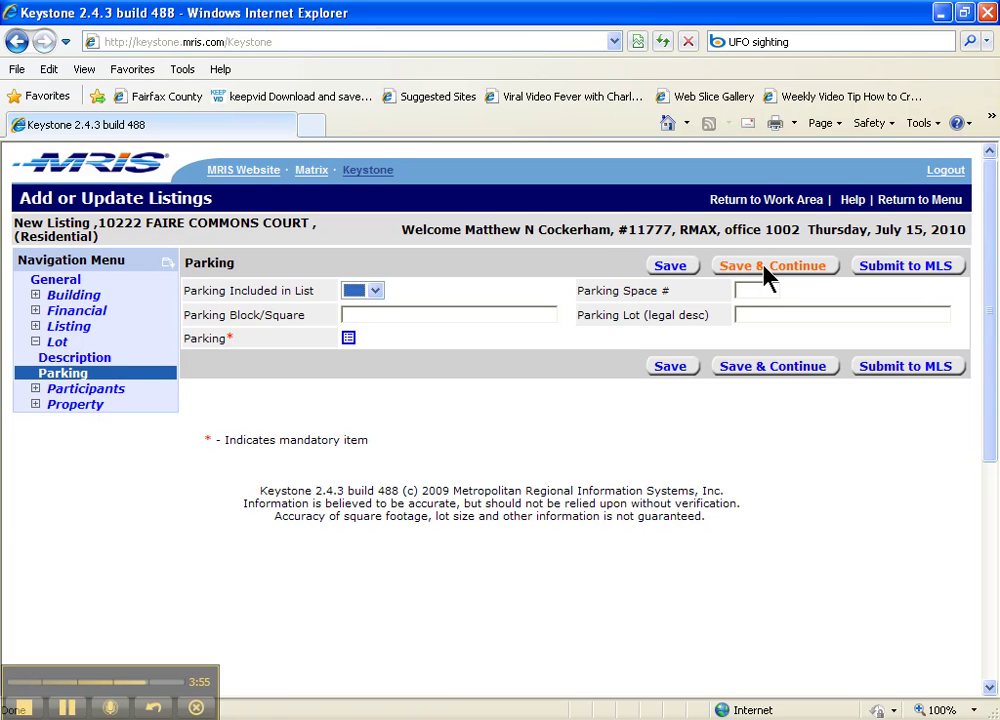
left_click(765, 278)
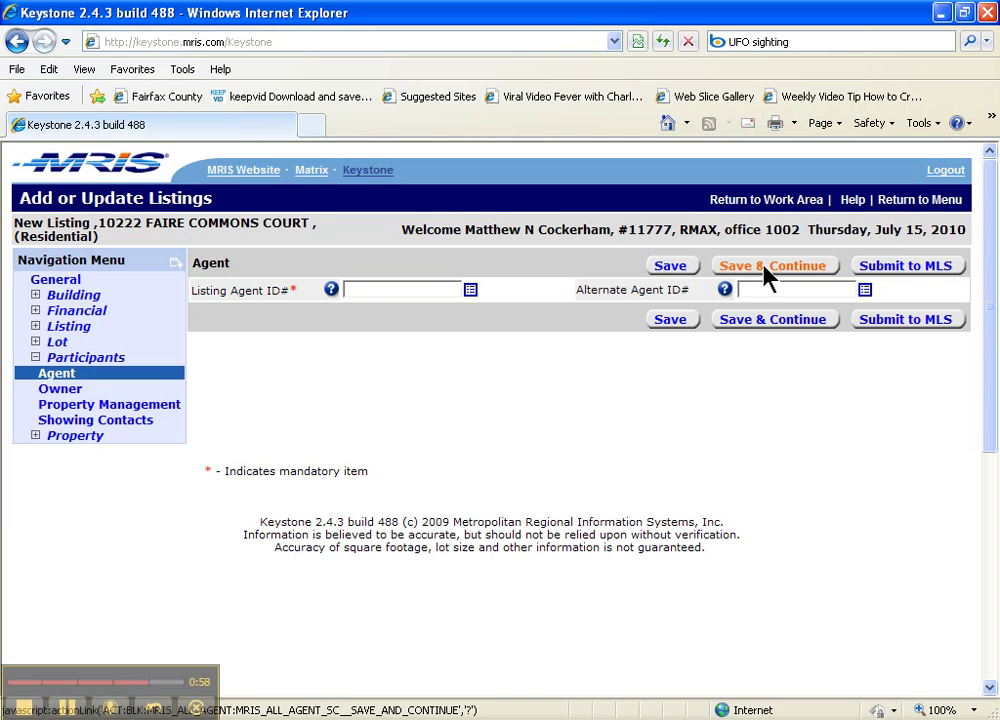
left_click(765, 278)
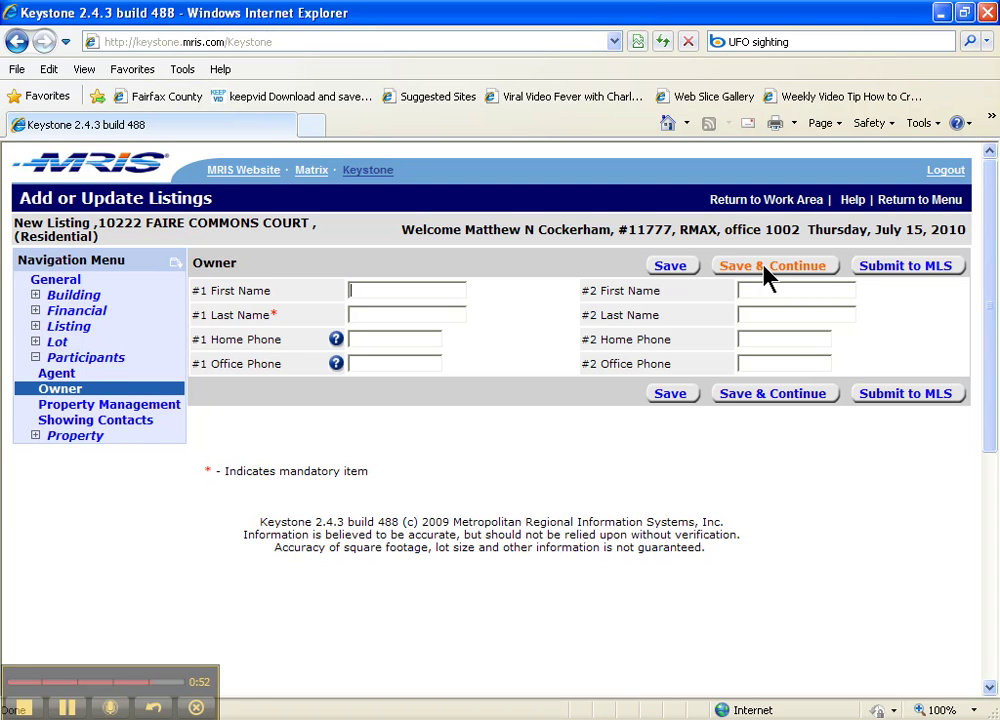
left_click(766, 266)
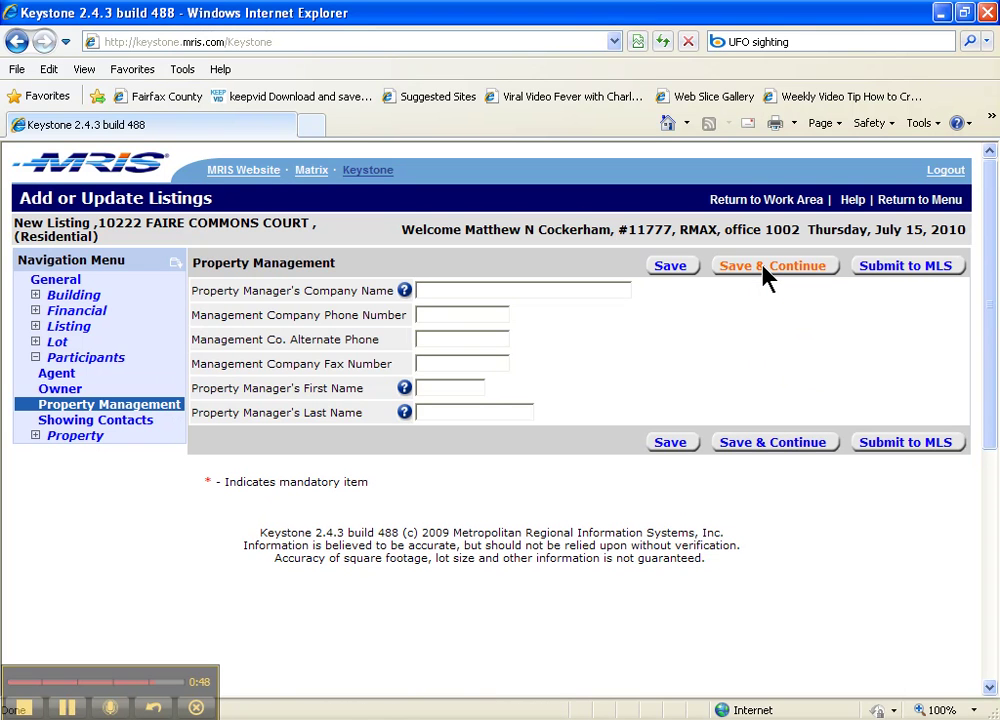
left_click(764, 266)
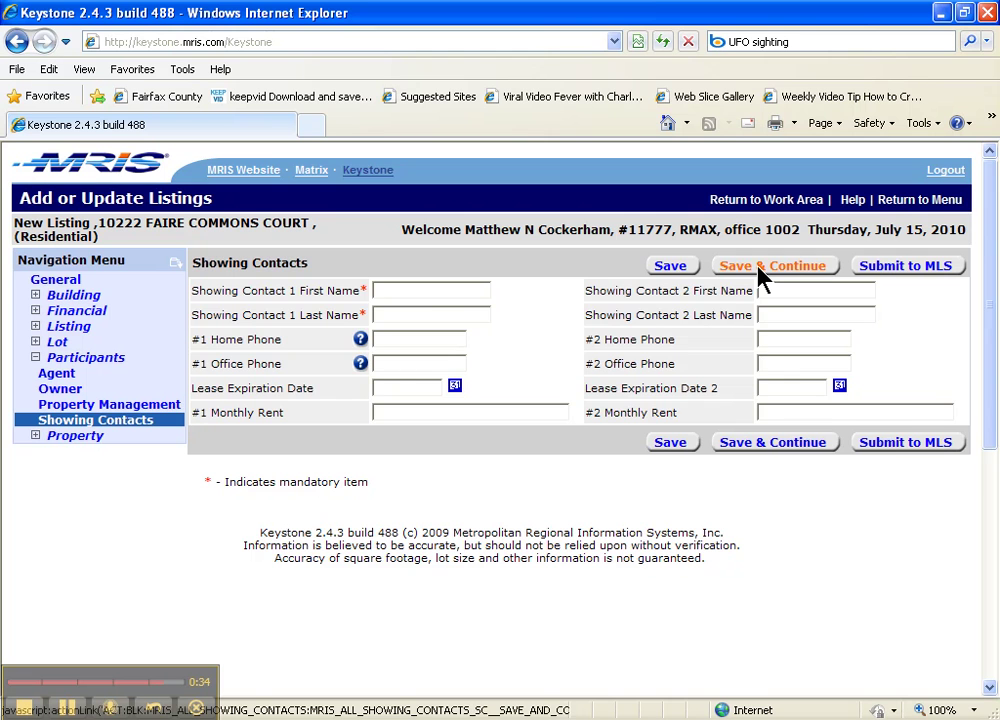
left_click(760, 266)
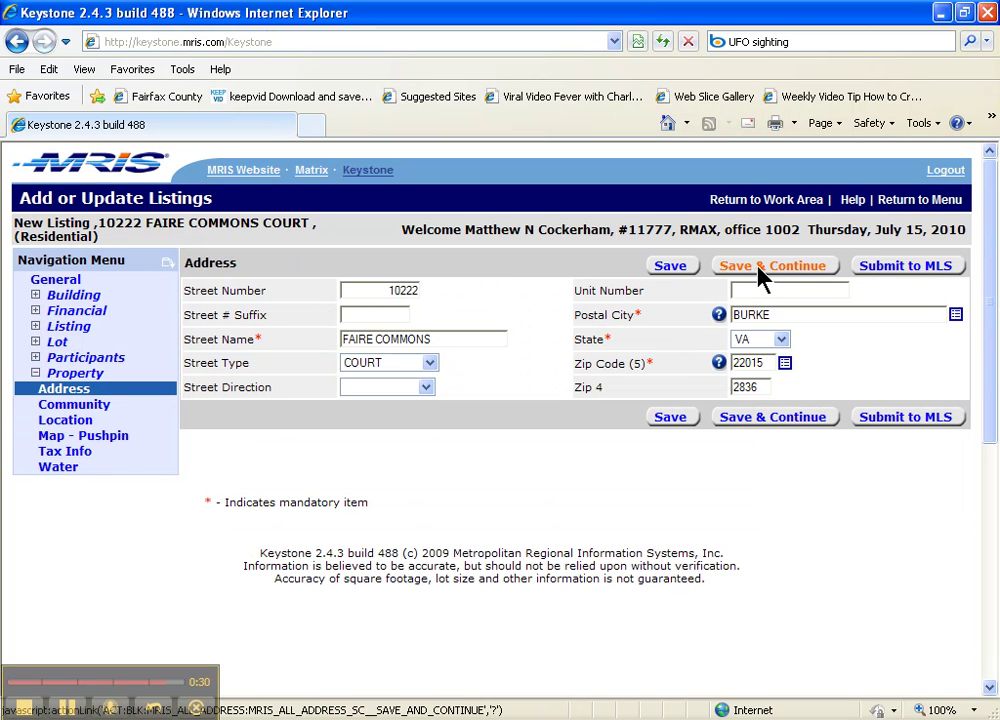
Step: Save the Address, Community, Location and Map - Pushpin sections to reach Tax Info
left_click(760, 274)
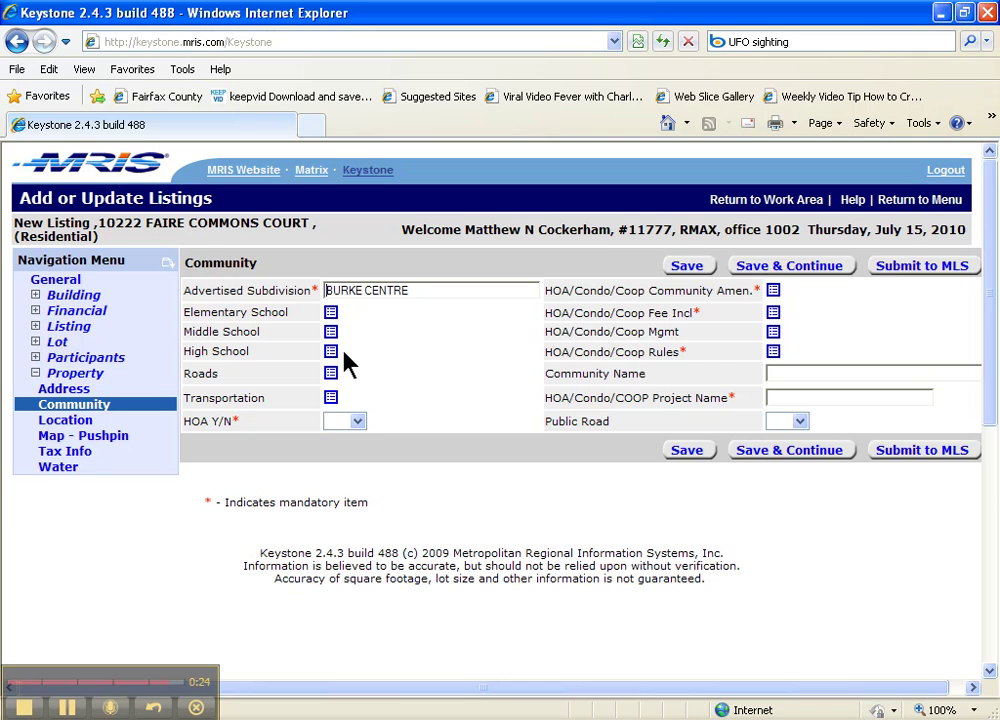
left_click(785, 272)
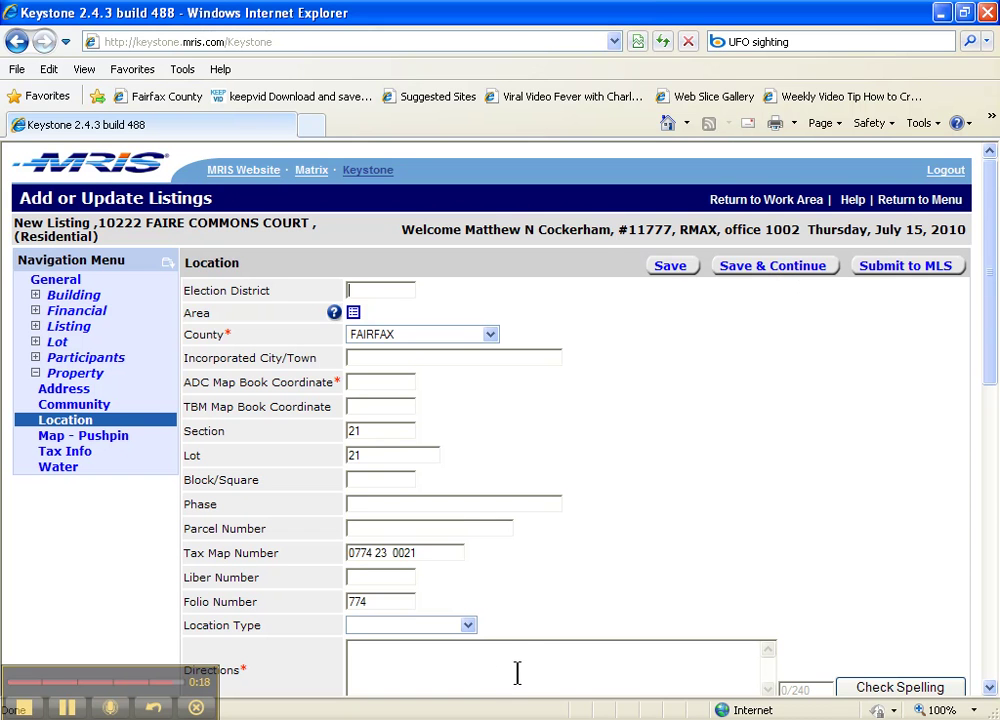
left_click(757, 268)
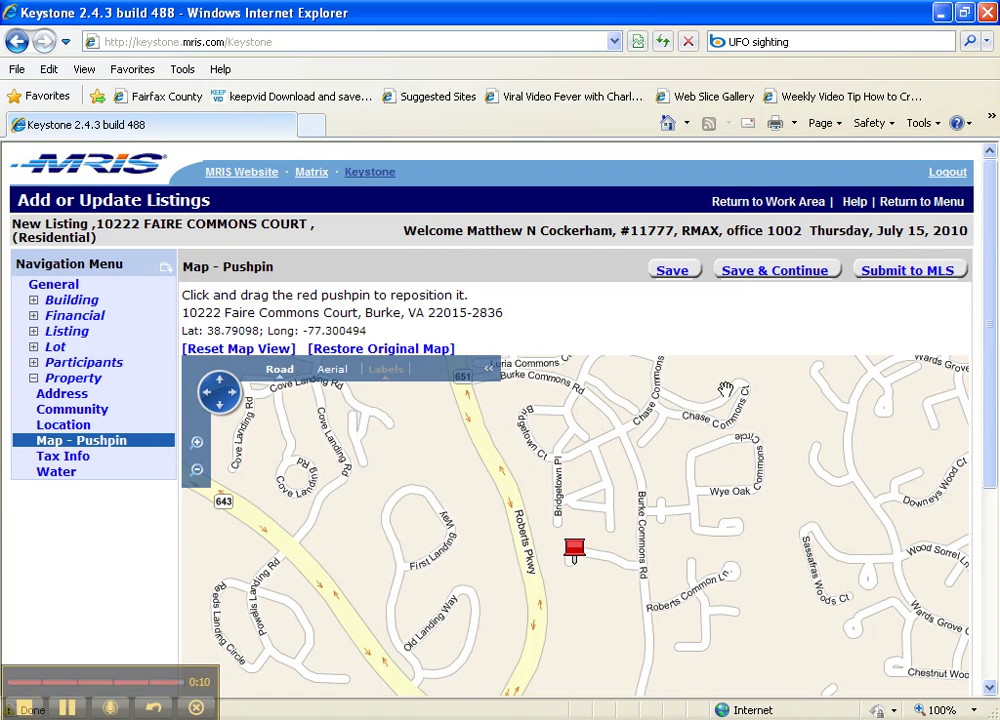
left_click(784, 274)
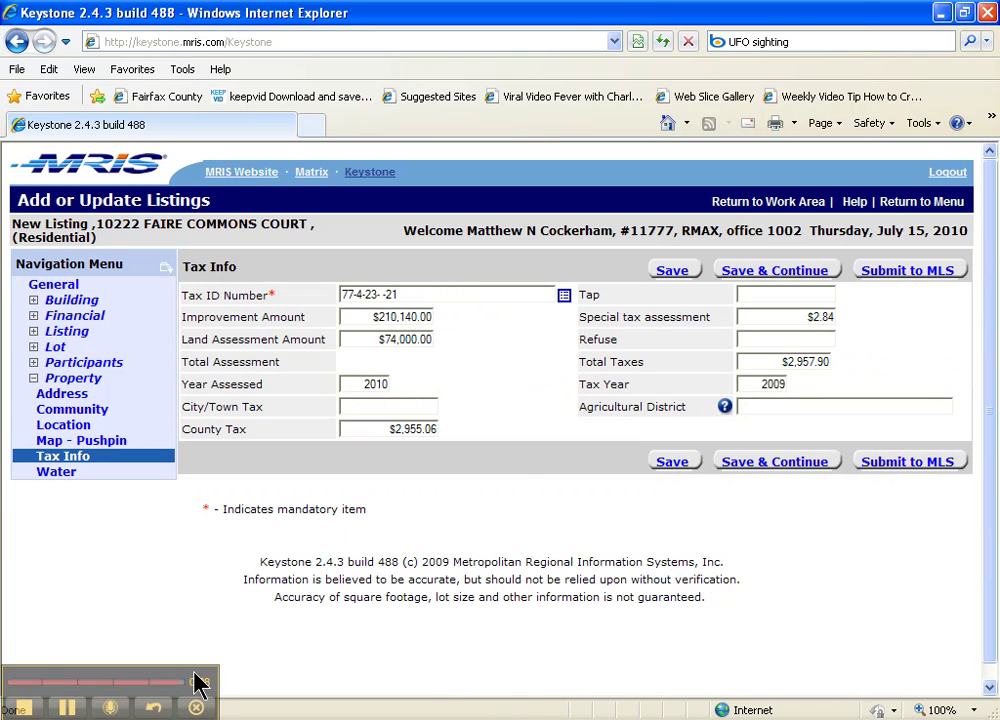